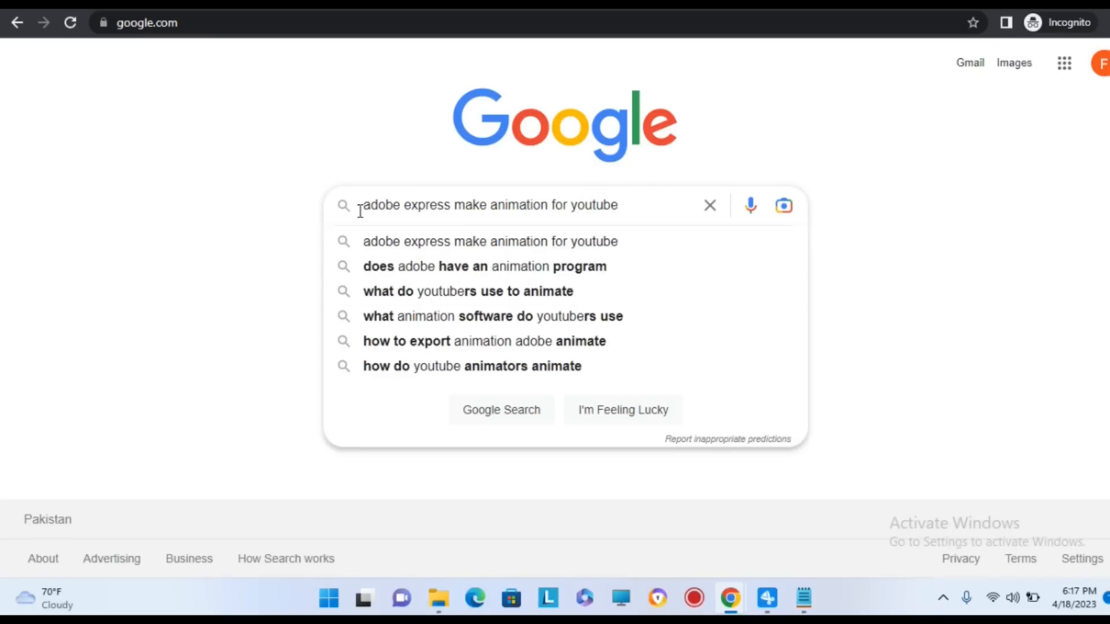
Search Google for "adobe express make animation for youtube" and open Adobe's "Free Animation Maker for YouTube" result
{"action": "left_click", "coordinate": [156, 242]}
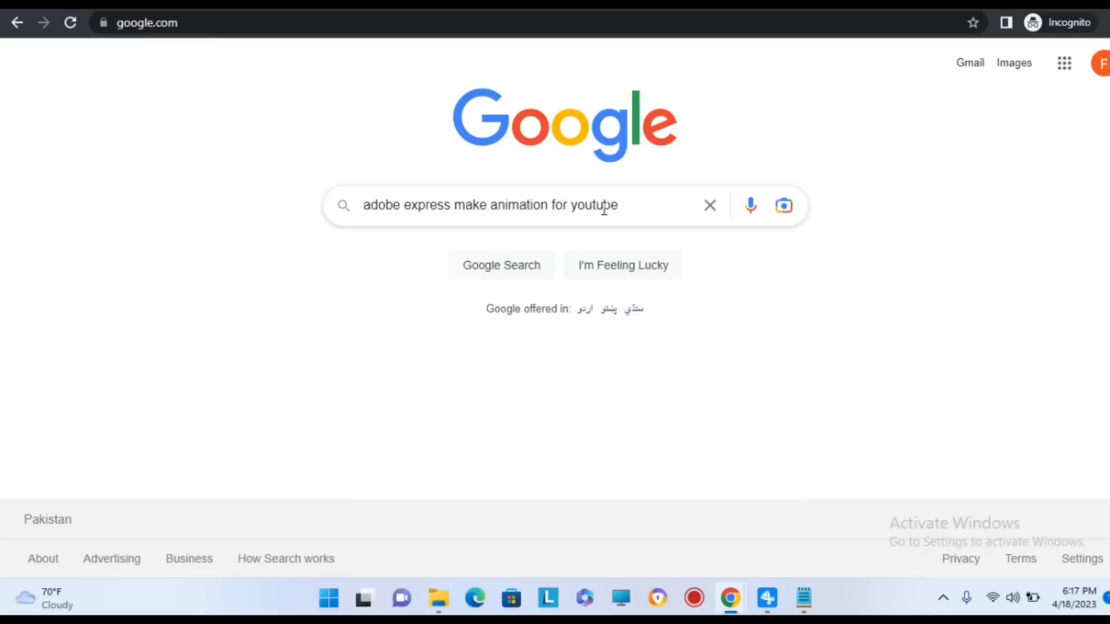
{"action": "left_click", "coordinate": [676, 208]}
{"action": "key", "text": "Return"}
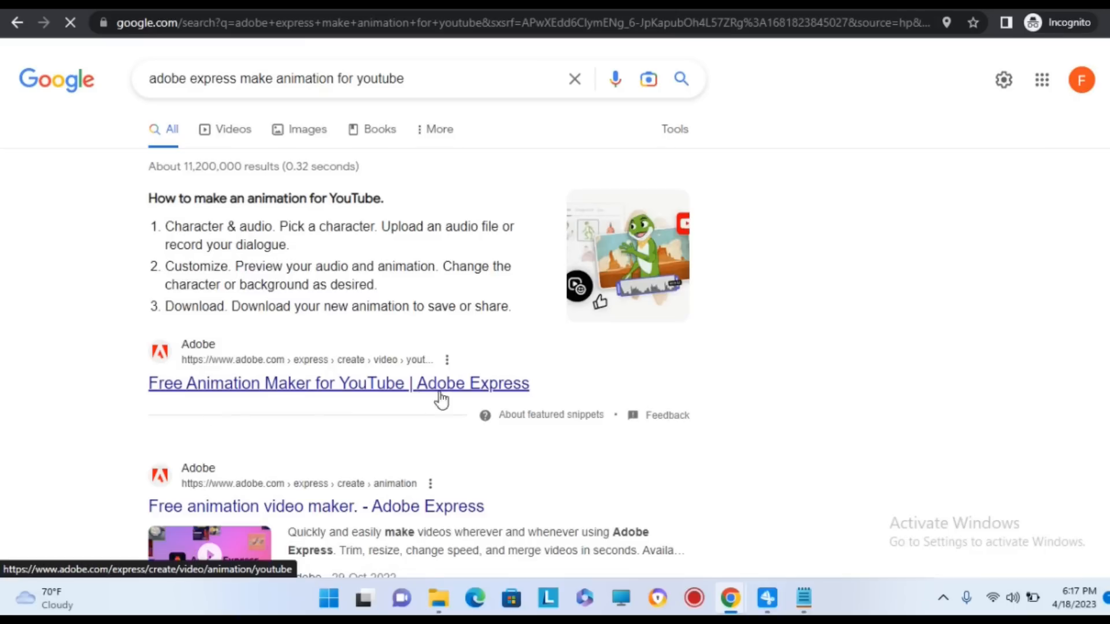
{"action": "left_click", "coordinate": [264, 387]}
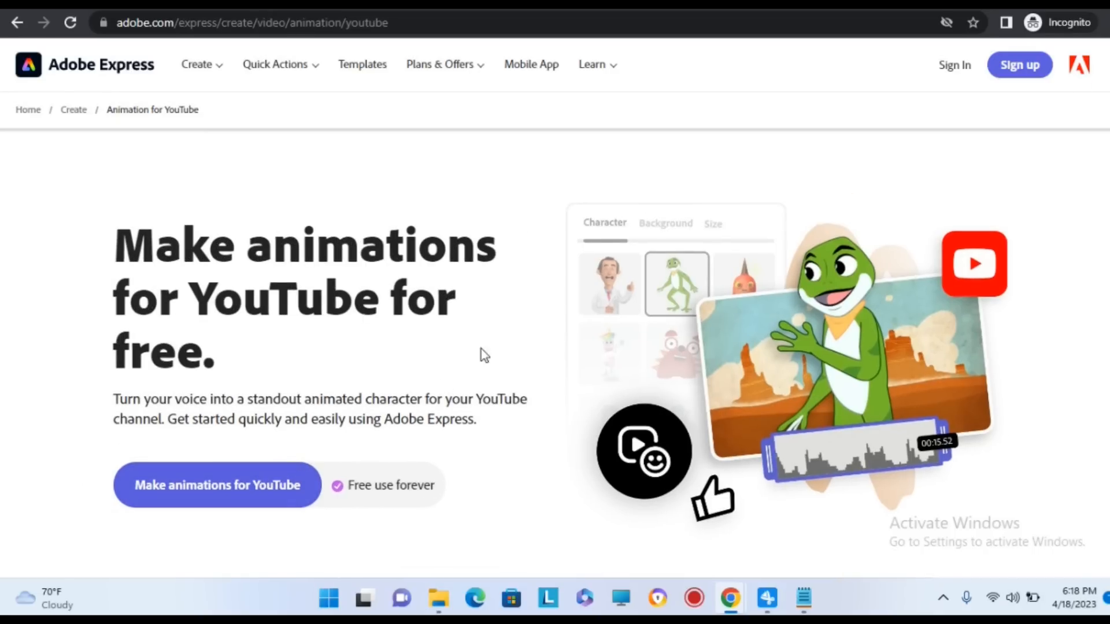
Look through the YouTube animation landing page, including the how-to steps, character, audio and sharing sections, and plans
{"action": "scroll", "coordinate": [810, 340], "scroll_direction": "down", "scroll_amount": 10}
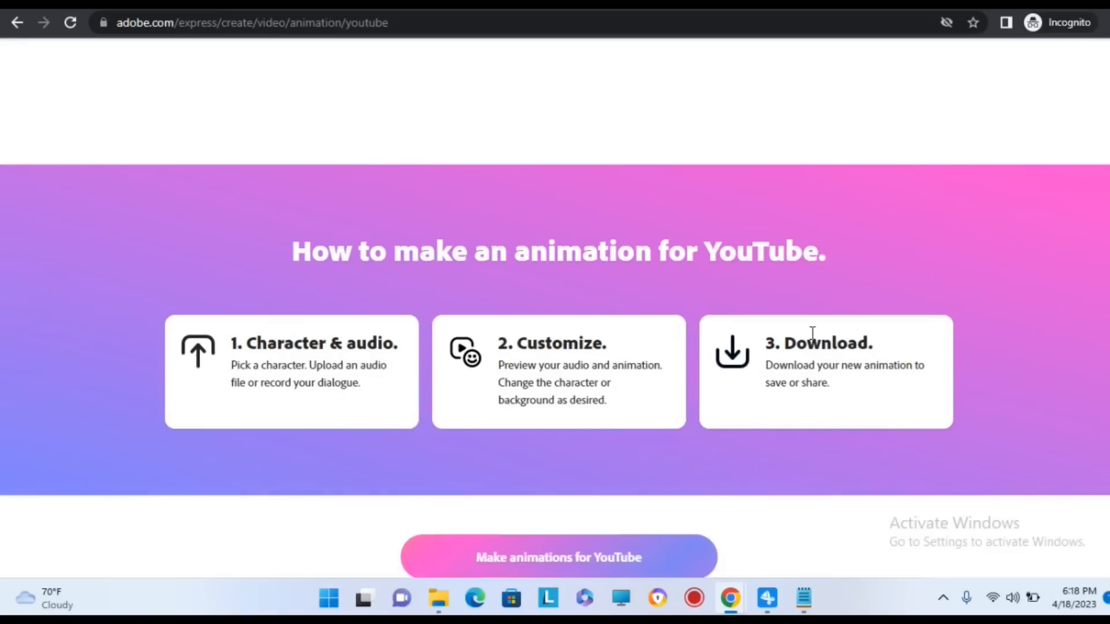
{"action": "scroll", "coordinate": [815, 339], "scroll_direction": "down", "scroll_amount": 15}
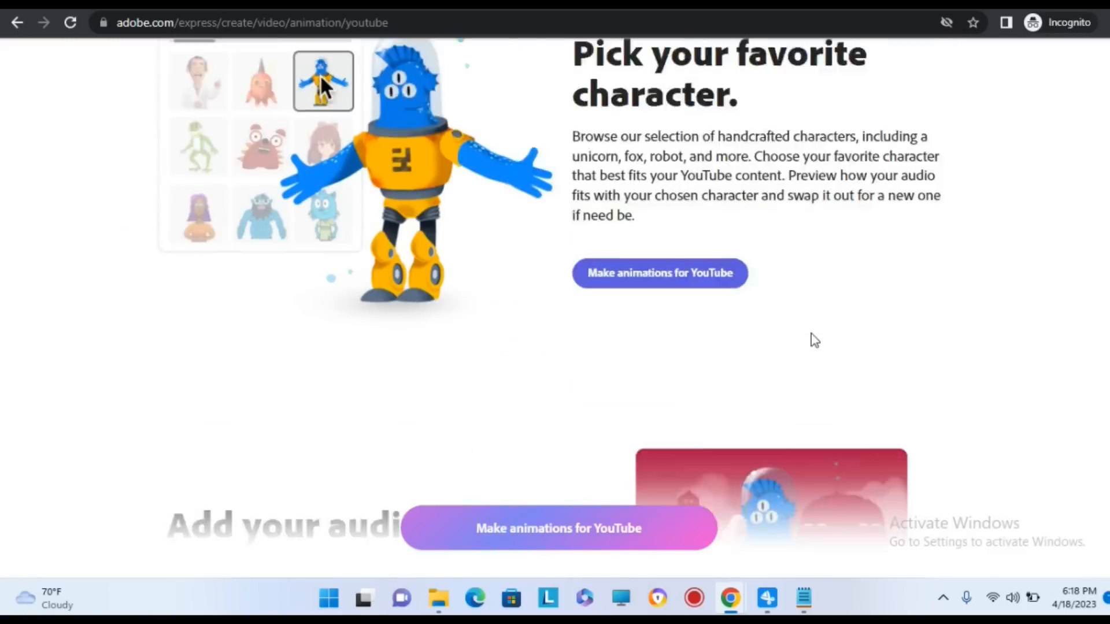
{"action": "scroll", "coordinate": [815, 340], "scroll_direction": "up", "scroll_amount": 5}
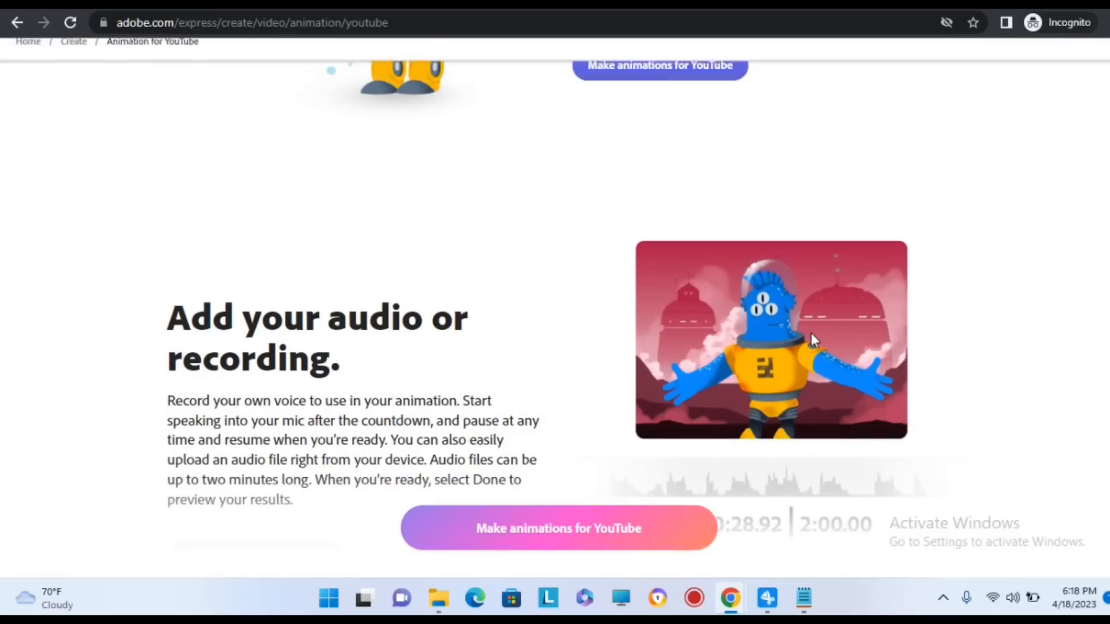
{"action": "scroll", "coordinate": [594, 407], "scroll_direction": "down", "scroll_amount": 10}
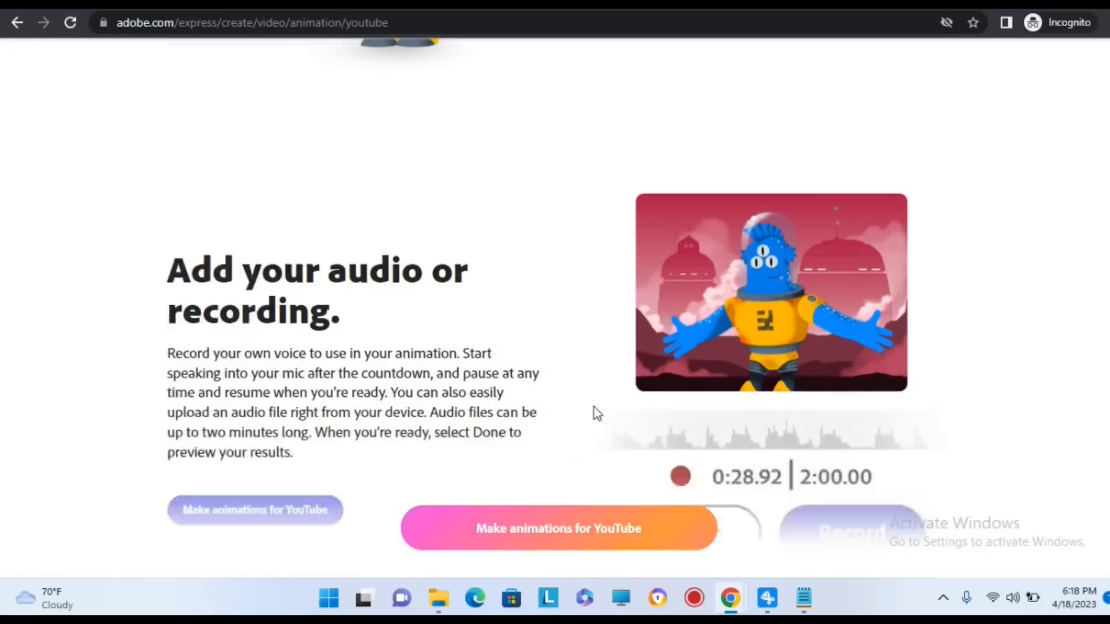
{"action": "scroll", "coordinate": [695, 272], "scroll_direction": "down", "scroll_amount": 8}
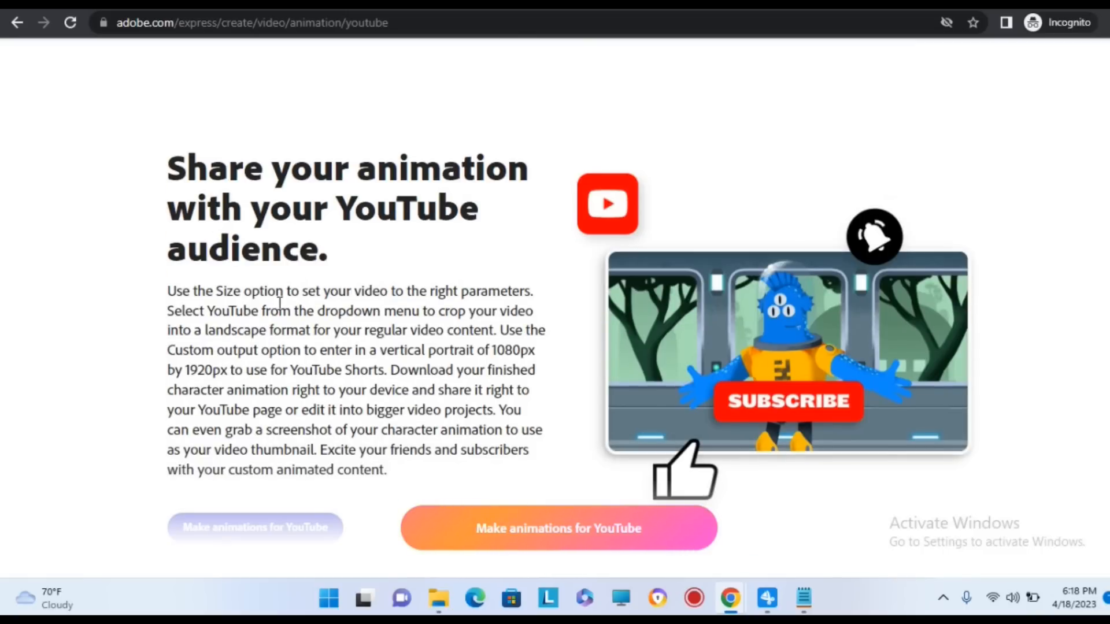
{"action": "scroll", "coordinate": [178, 332], "scroll_direction": "down", "scroll_amount": 10}
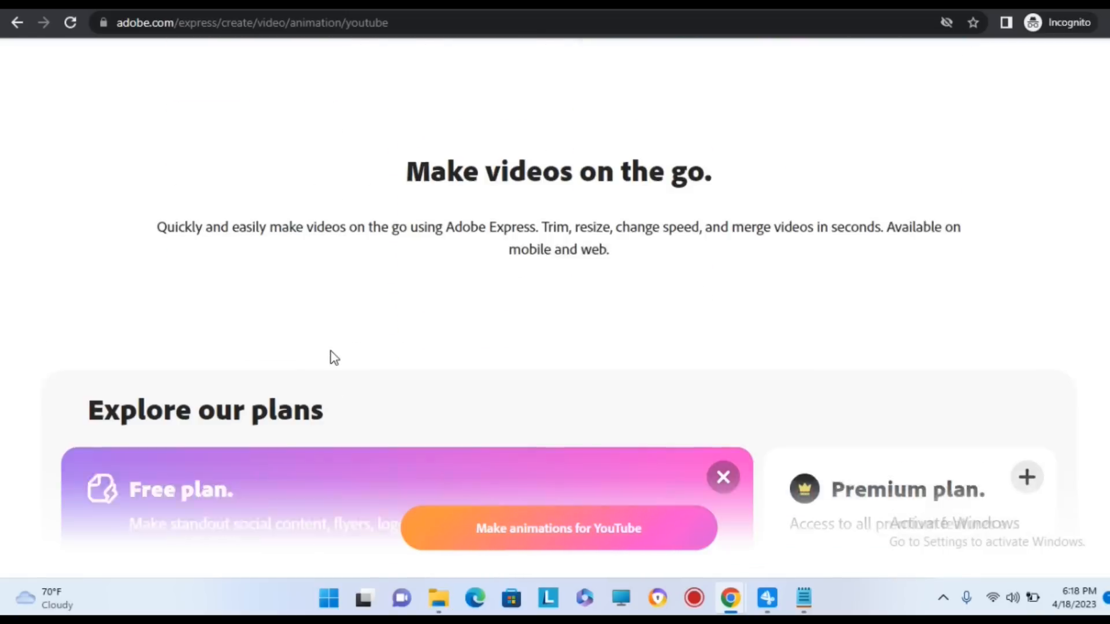
{"action": "scroll", "coordinate": [335, 359], "scroll_direction": "down", "scroll_amount": 4}
{"action": "scroll", "coordinate": [336, 353], "scroll_direction": "up", "scroll_amount": 5}
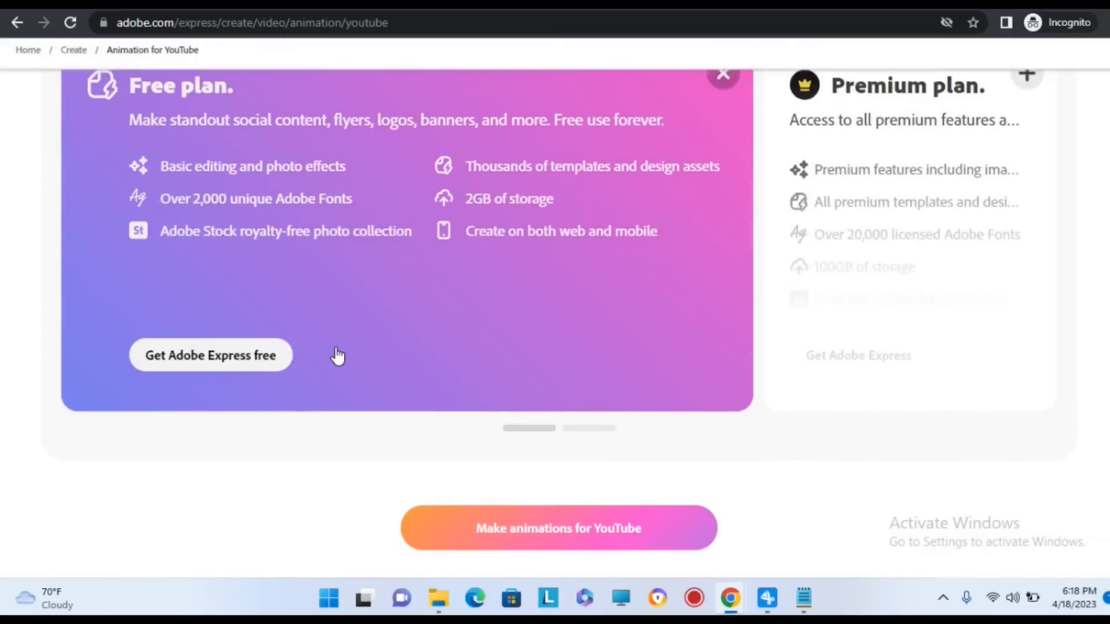
{"action": "scroll", "coordinate": [341, 347], "scroll_direction": "up", "scroll_amount": 15}
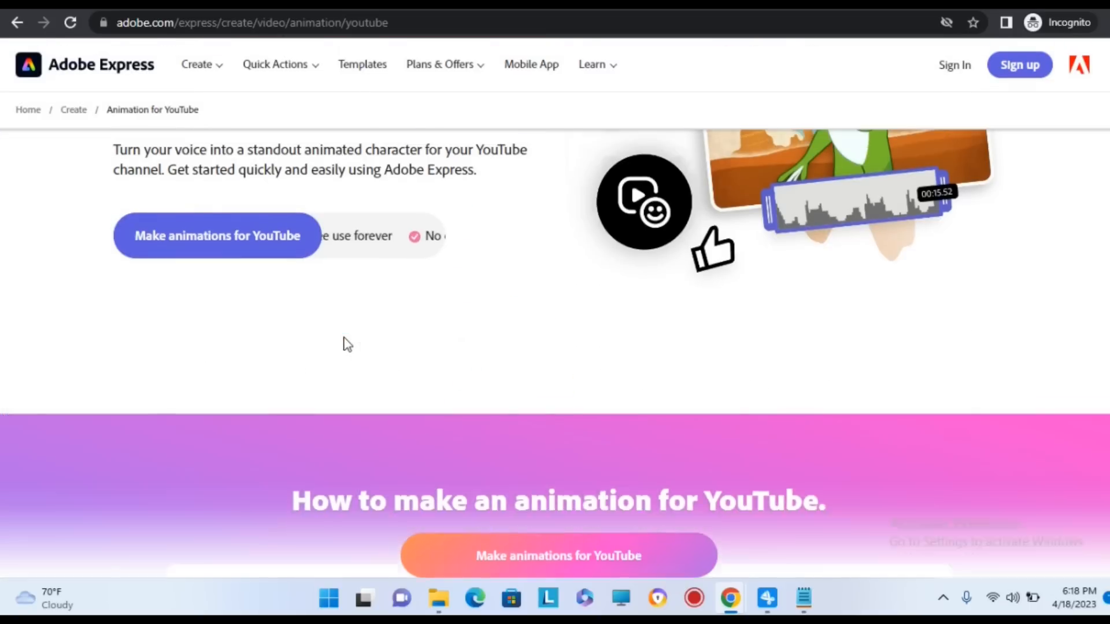
Launch the animation maker for YouTube from the landing page
{"action": "scroll", "coordinate": [341, 344], "scroll_direction": "up", "scroll_amount": 3}
{"action": "left_click", "coordinate": [215, 400]}
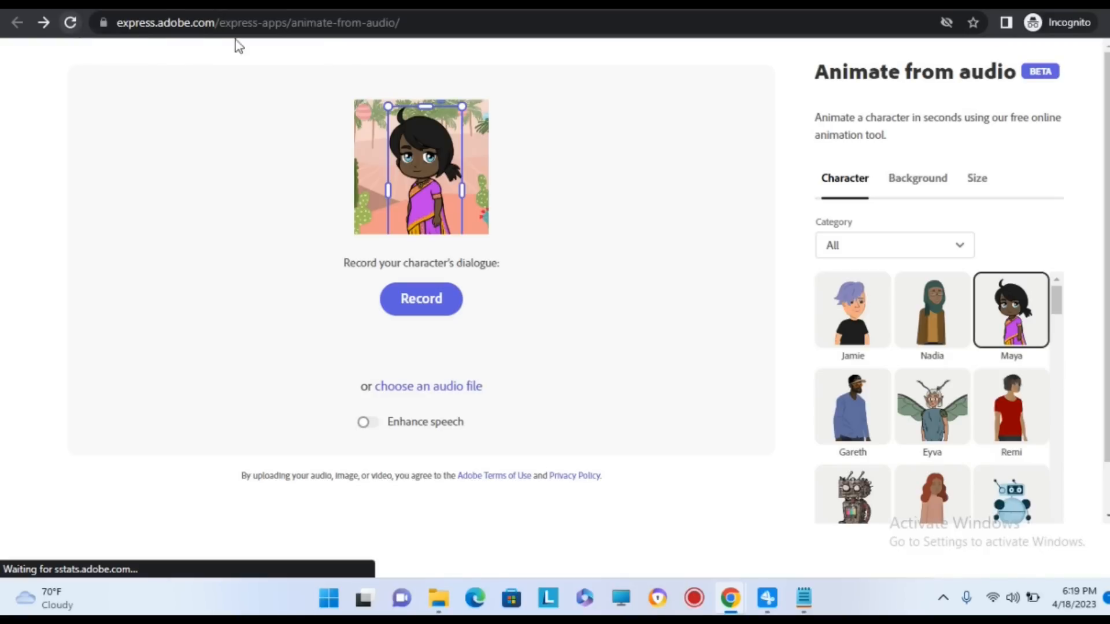
Select the Jamie character and filter the character list to the Humans category
{"action": "left_click", "coordinate": [878, 313]}
{"action": "scroll", "coordinate": [925, 315], "scroll_direction": "up", "scroll_amount": 1}
{"action": "left_click", "coordinate": [942, 301]}
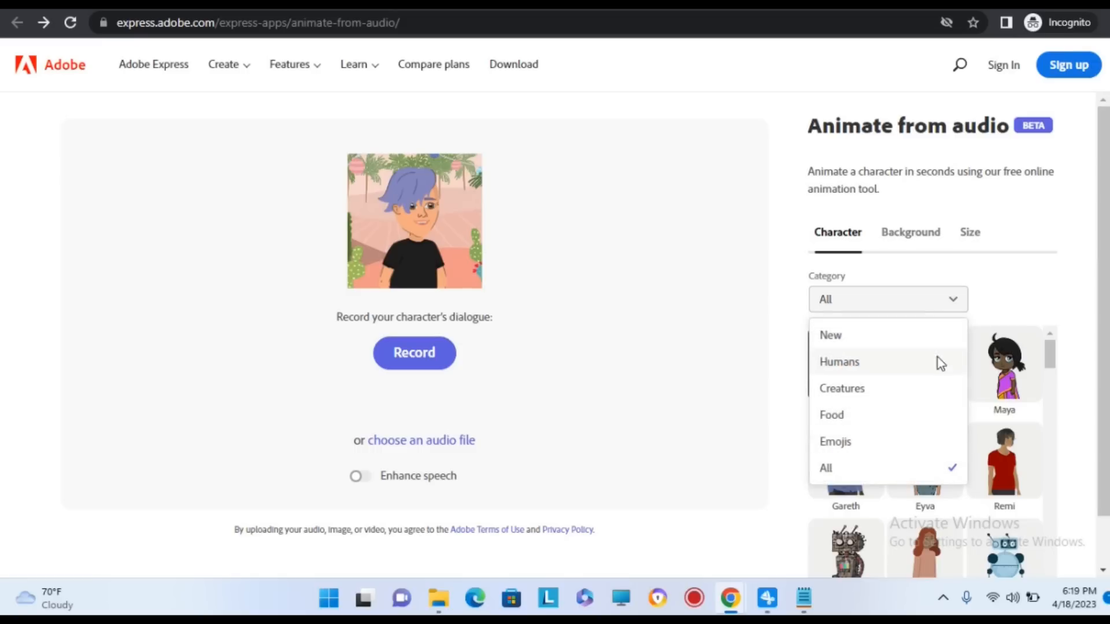
{"action": "left_click", "coordinate": [846, 364]}
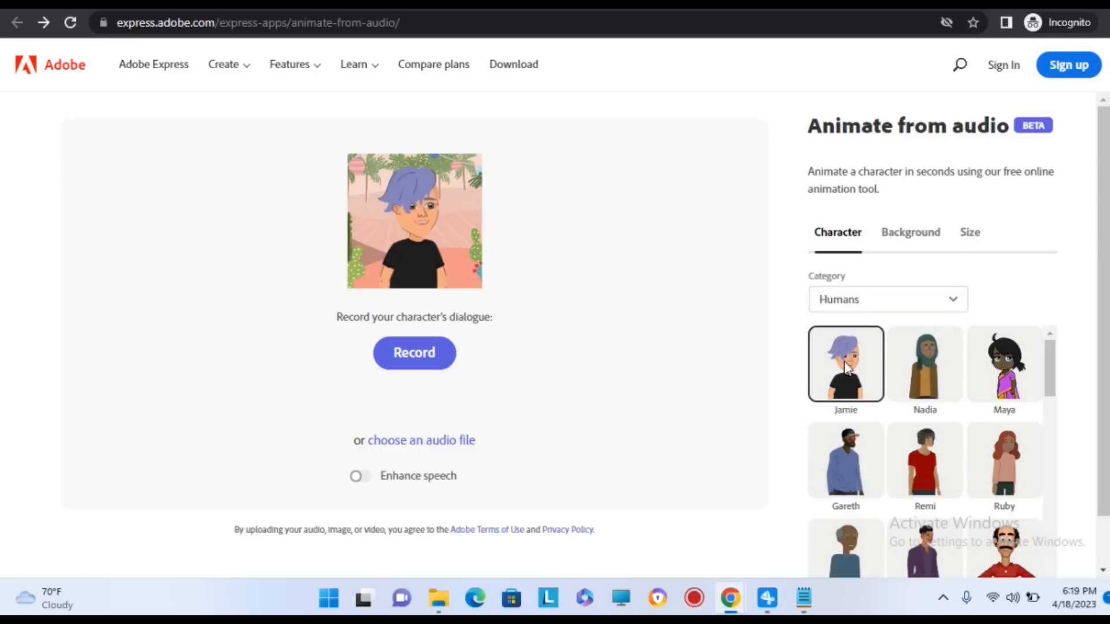
Choose Dr. Applesmith from the Humans category as the animated character
{"action": "scroll", "coordinate": [874, 397], "scroll_direction": "down", "scroll_amount": 5}
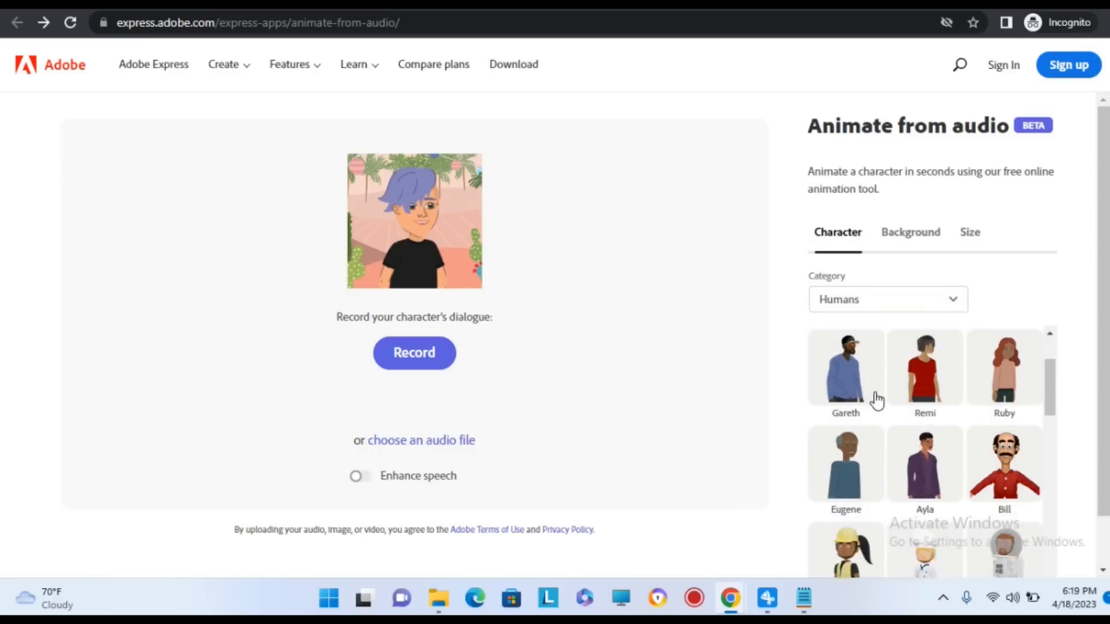
{"action": "scroll", "coordinate": [876, 402], "scroll_direction": "down", "scroll_amount": 4}
{"action": "scroll", "coordinate": [876, 406], "scroll_direction": "up", "scroll_amount": 3}
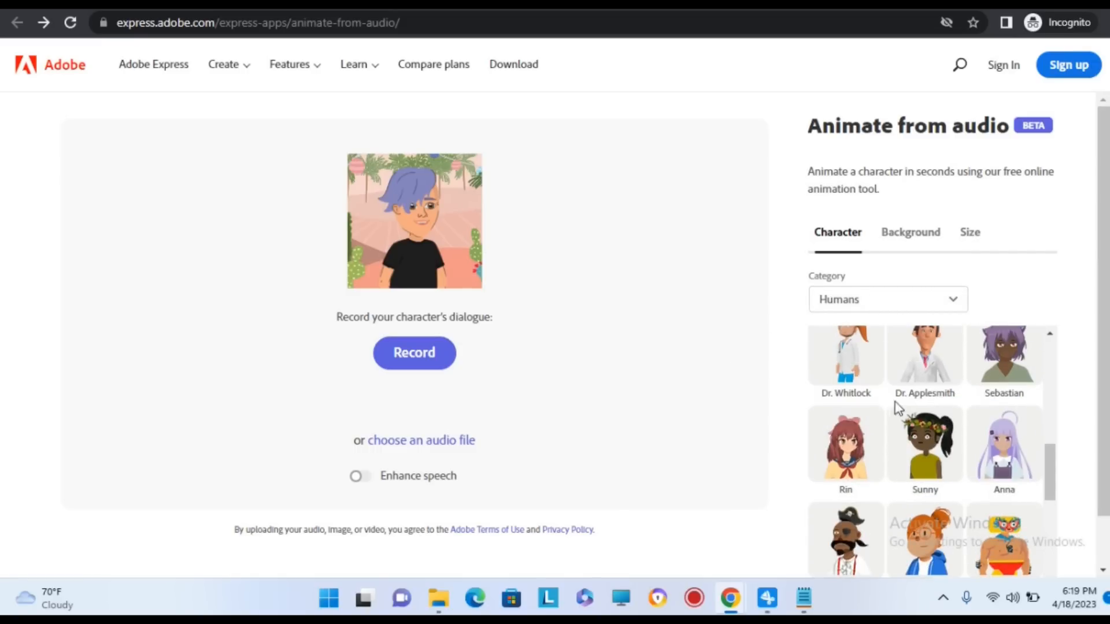
{"action": "left_click", "coordinate": [922, 371]}
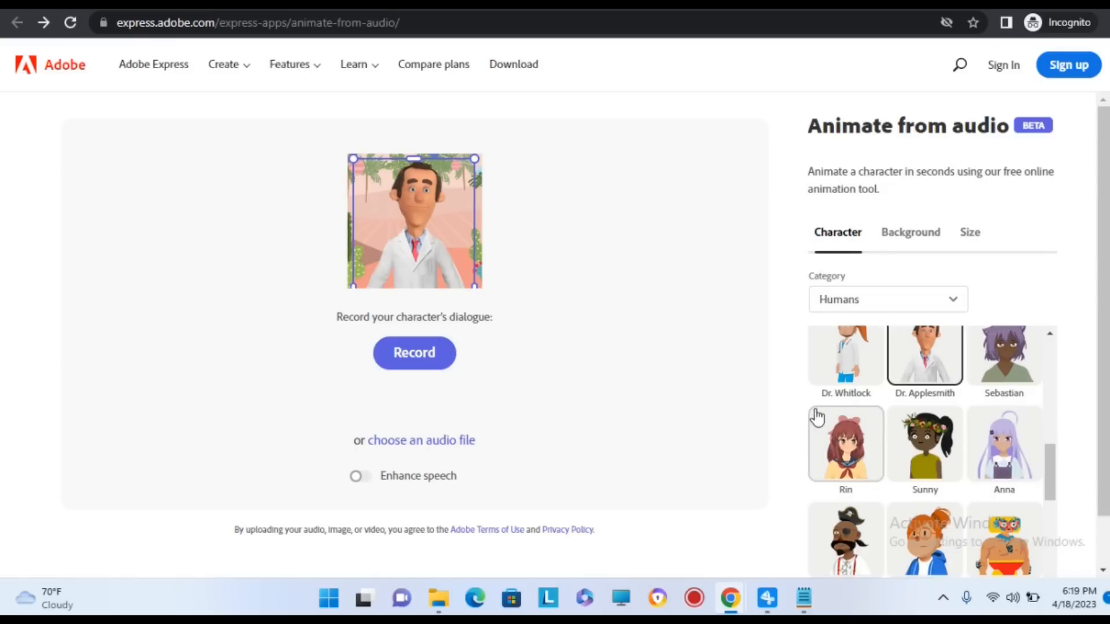
Browse the other human characters and try Bill as the animated character
{"action": "scroll", "coordinate": [828, 416], "scroll_direction": "up", "scroll_amount": 7}
{"action": "scroll", "coordinate": [991, 512], "scroll_direction": "down", "scroll_amount": 8}
{"action": "scroll", "coordinate": [993, 512], "scroll_direction": "down", "scroll_amount": 5}
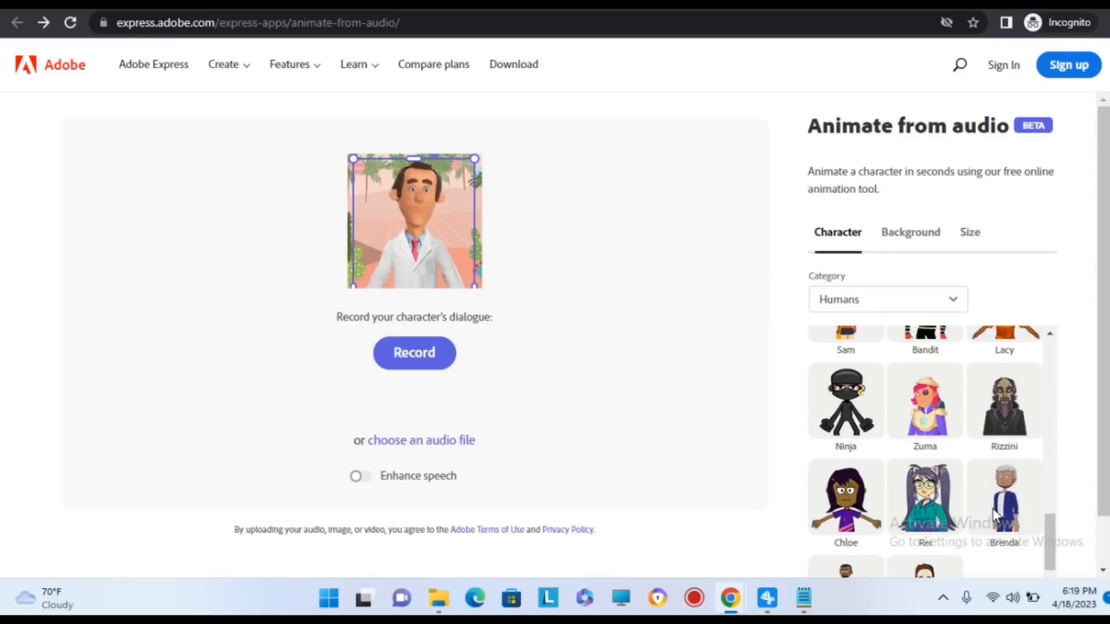
{"action": "scroll", "coordinate": [993, 515], "scroll_direction": "up", "scroll_amount": 10}
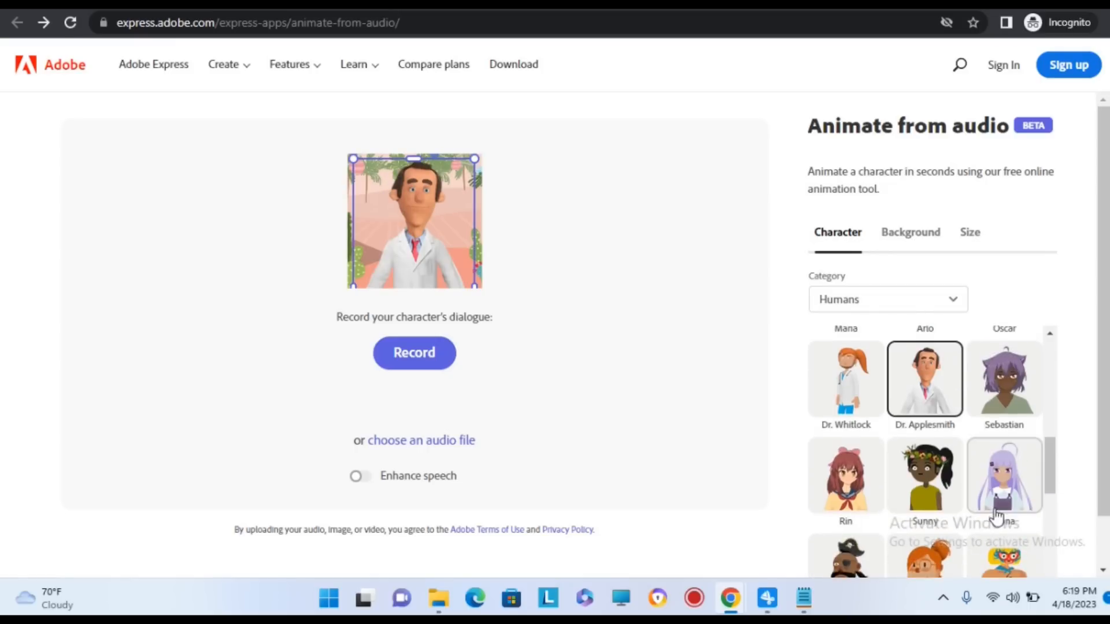
{"action": "scroll", "coordinate": [995, 516], "scroll_direction": "up", "scroll_amount": 2}
{"action": "left_click", "coordinate": [1006, 440]}
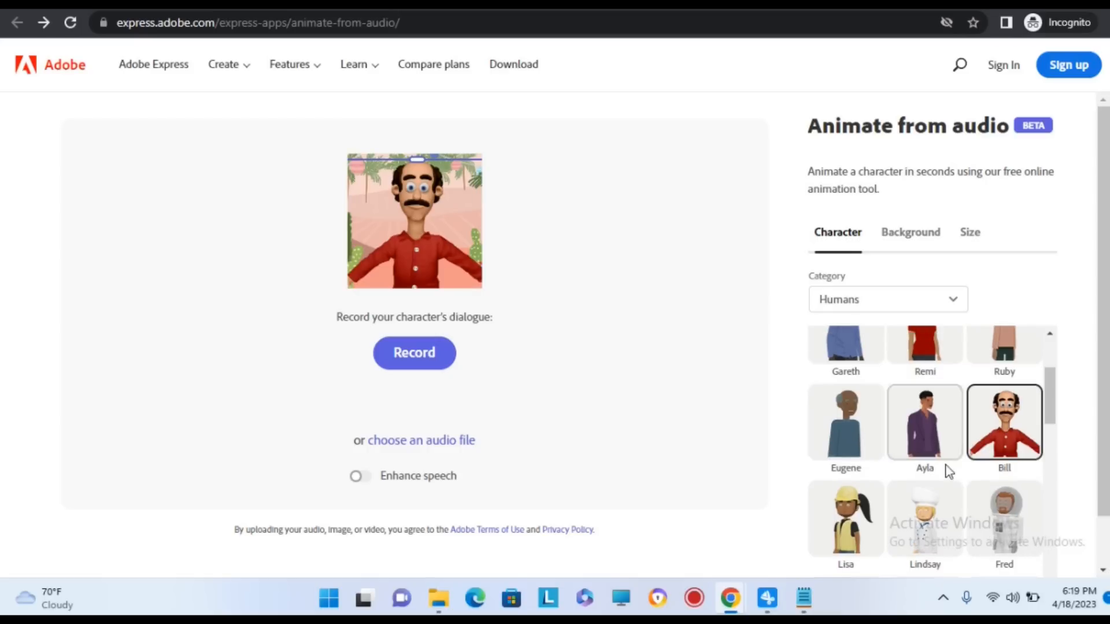
Switch the animated character back to Dr. Applesmith
{"action": "scroll", "coordinate": [925, 468], "scroll_direction": "down", "scroll_amount": 3}
{"action": "scroll", "coordinate": [921, 468], "scroll_direction": "down", "scroll_amount": 2}
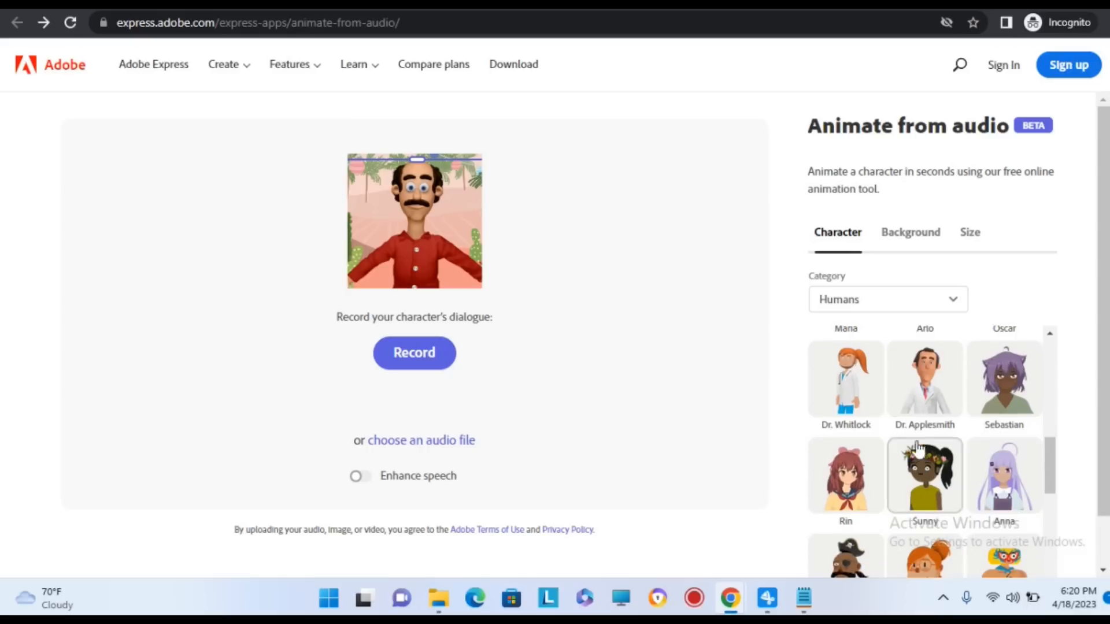
{"action": "left_click", "coordinate": [918, 404]}
{"action": "scroll", "coordinate": [914, 428], "scroll_direction": "up", "scroll_amount": 4}
{"action": "scroll", "coordinate": [913, 427], "scroll_direction": "up", "scroll_amount": 2}
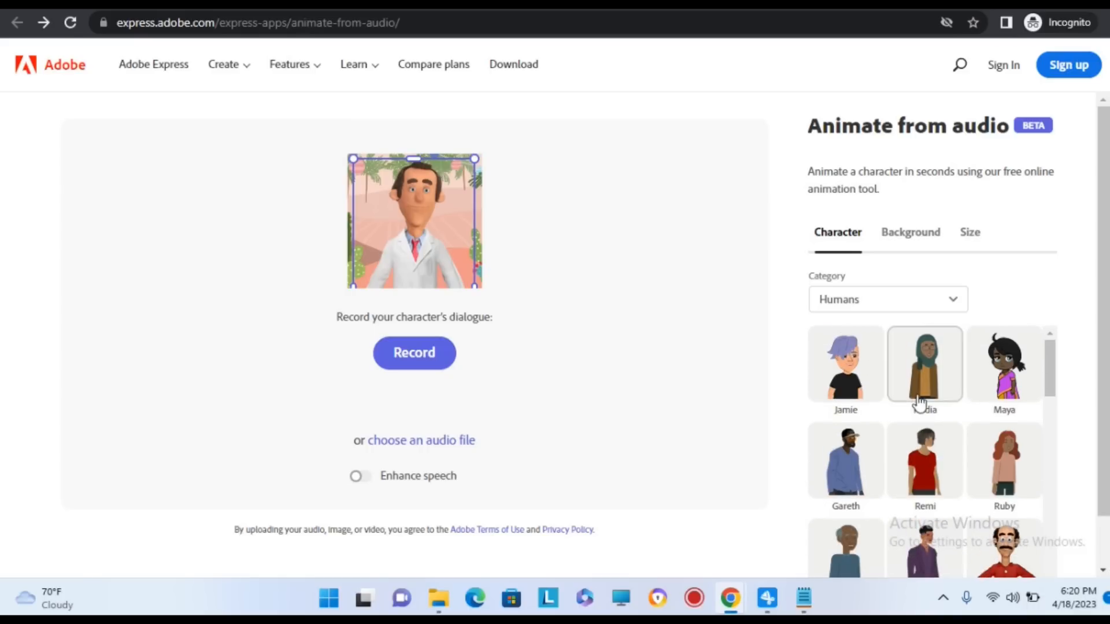
Set the scene background to Living Room
{"action": "left_click", "coordinate": [912, 233]}
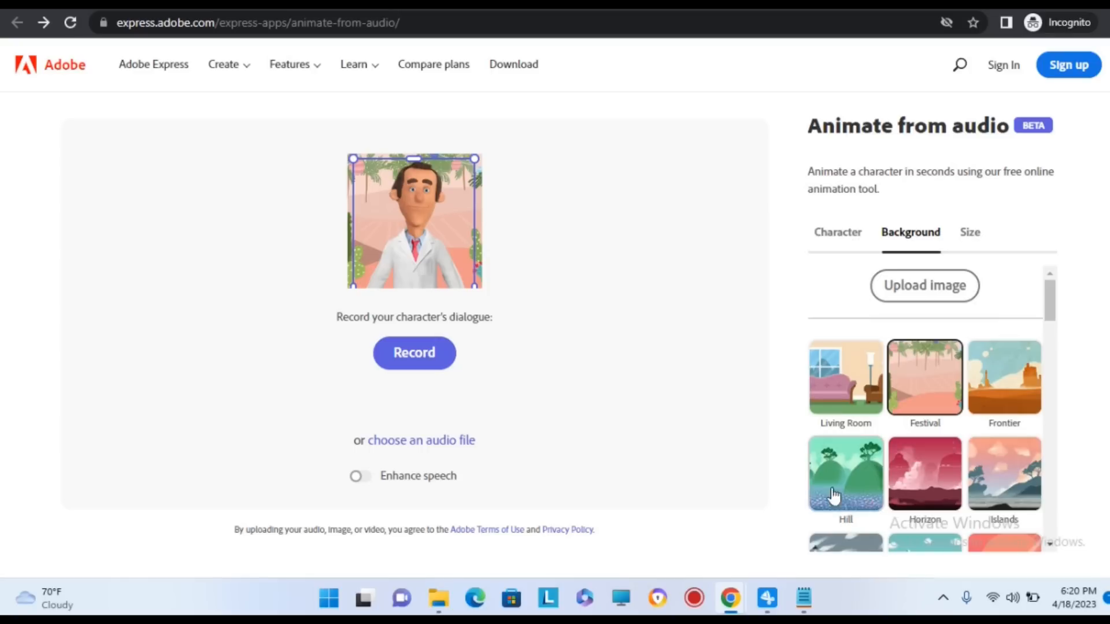
{"action": "left_click", "coordinate": [860, 398]}
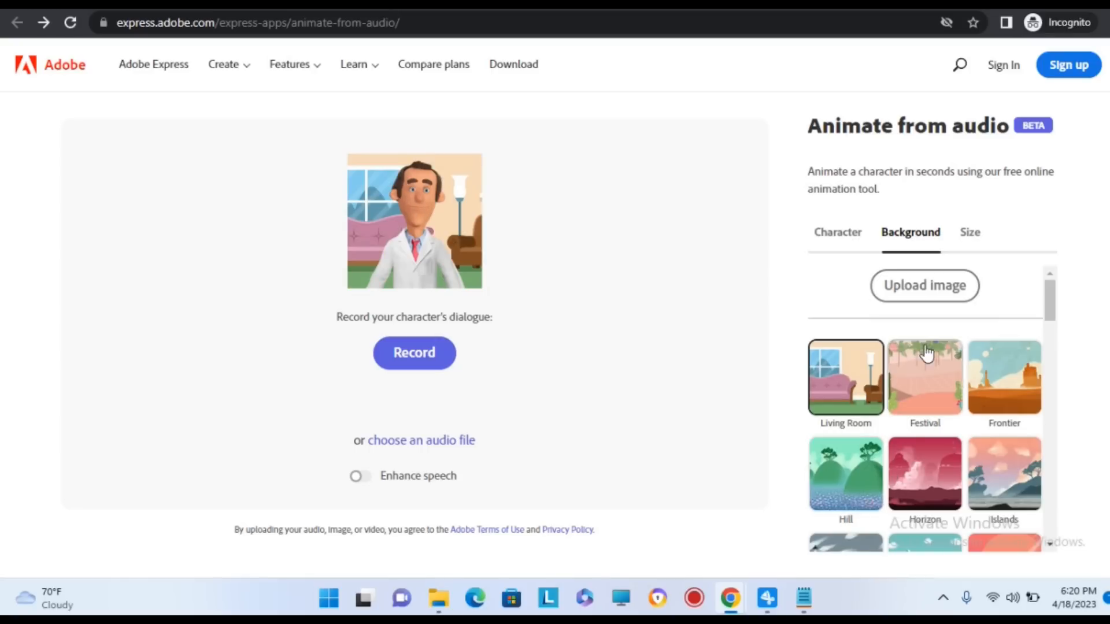
Set the output size to the Instagram Landscape format, 1200 x 608
{"action": "left_click", "coordinate": [973, 234]}
{"action": "left_click", "coordinate": [838, 478]}
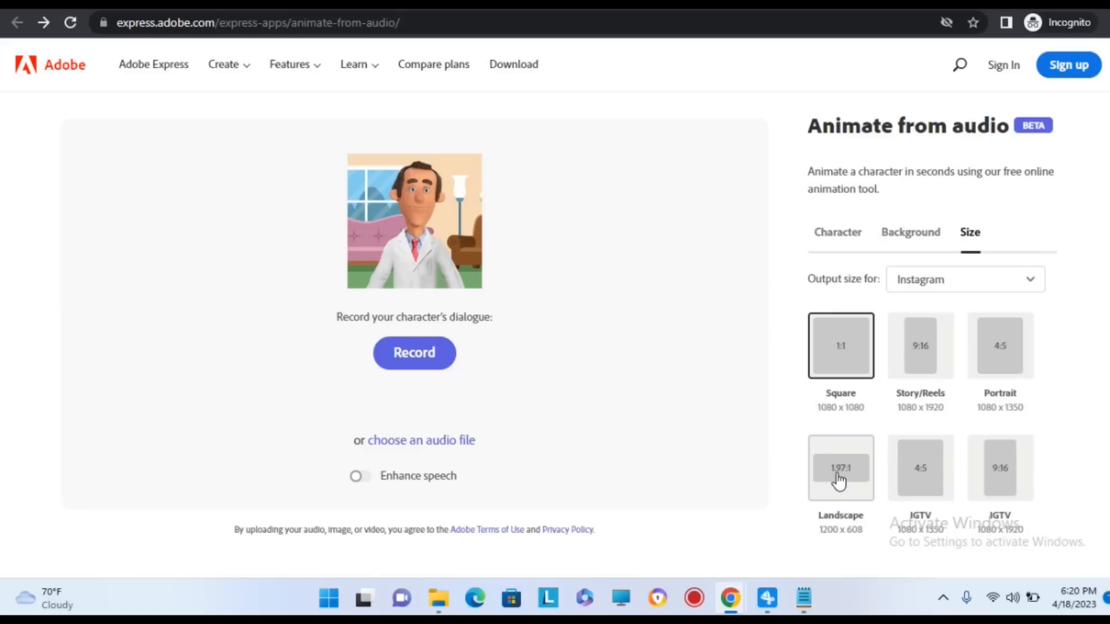
{"action": "left_click", "coordinate": [935, 358]}
{"action": "left_click", "coordinate": [858, 468]}
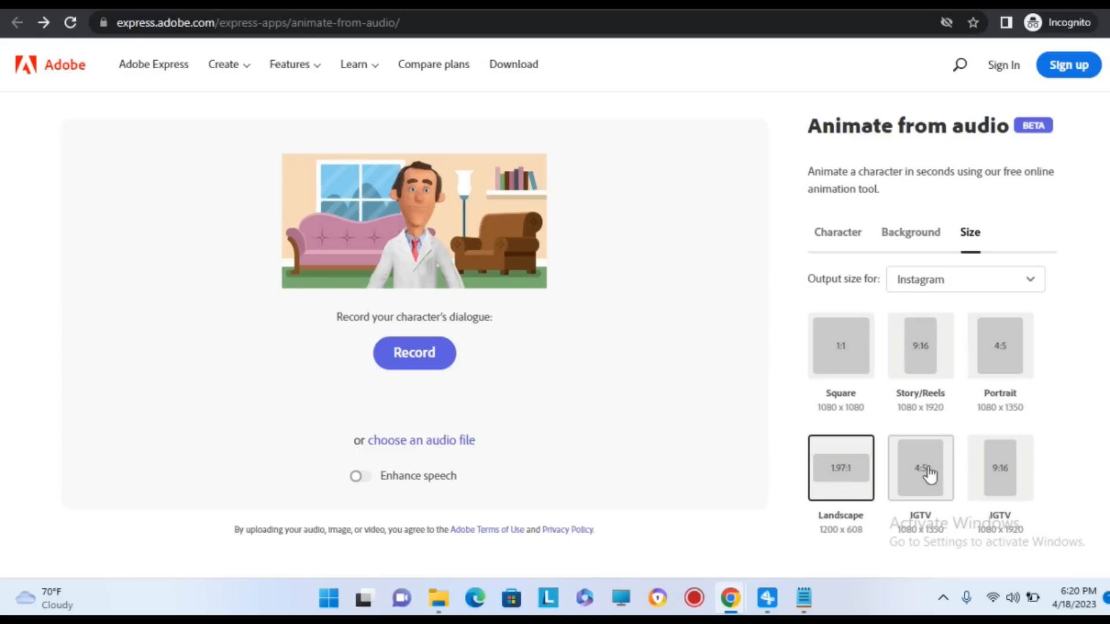
Set the output size to YouTube with the 16:9 Landscape format, 1920 x 1080
{"action": "scroll", "coordinate": [928, 474], "scroll_direction": "down", "scroll_amount": 4}
{"action": "scroll", "coordinate": [902, 428], "scroll_direction": "up", "scroll_amount": 4}
{"action": "left_click", "coordinate": [910, 237]}
{"action": "left_click", "coordinate": [962, 241]}
{"action": "left_click", "coordinate": [956, 289]}
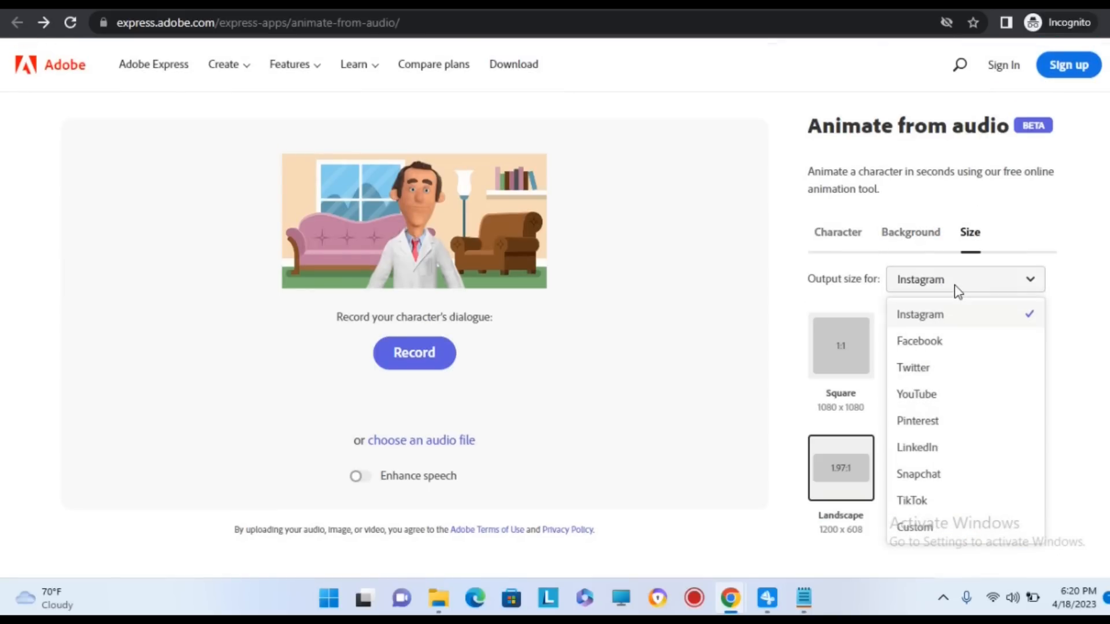
{"action": "left_click", "coordinate": [943, 401]}
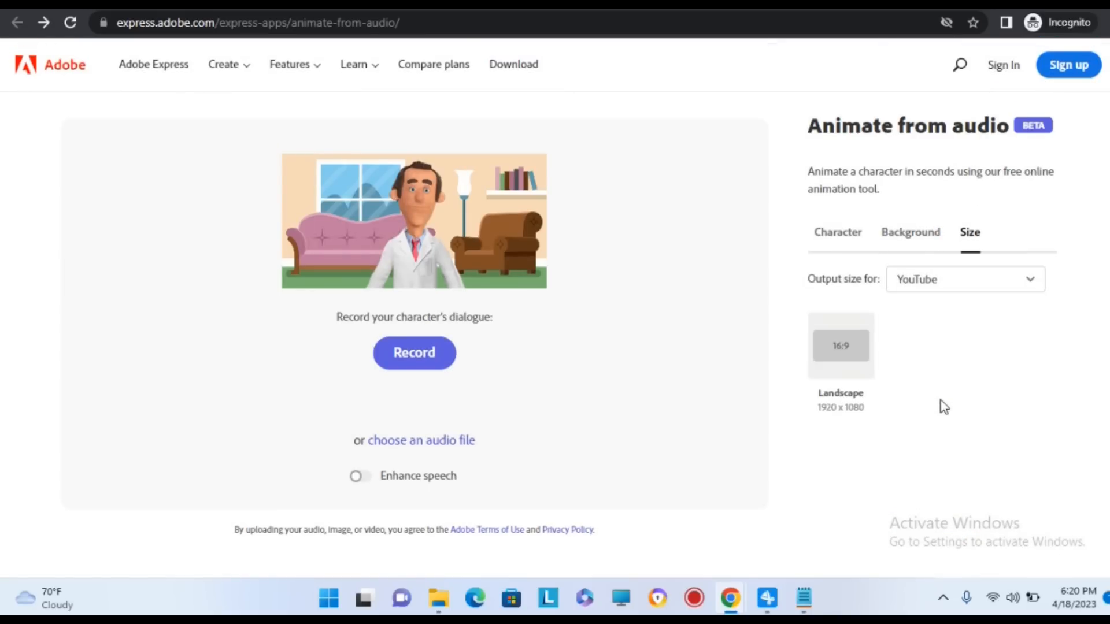
{"action": "left_click", "coordinate": [845, 370]}
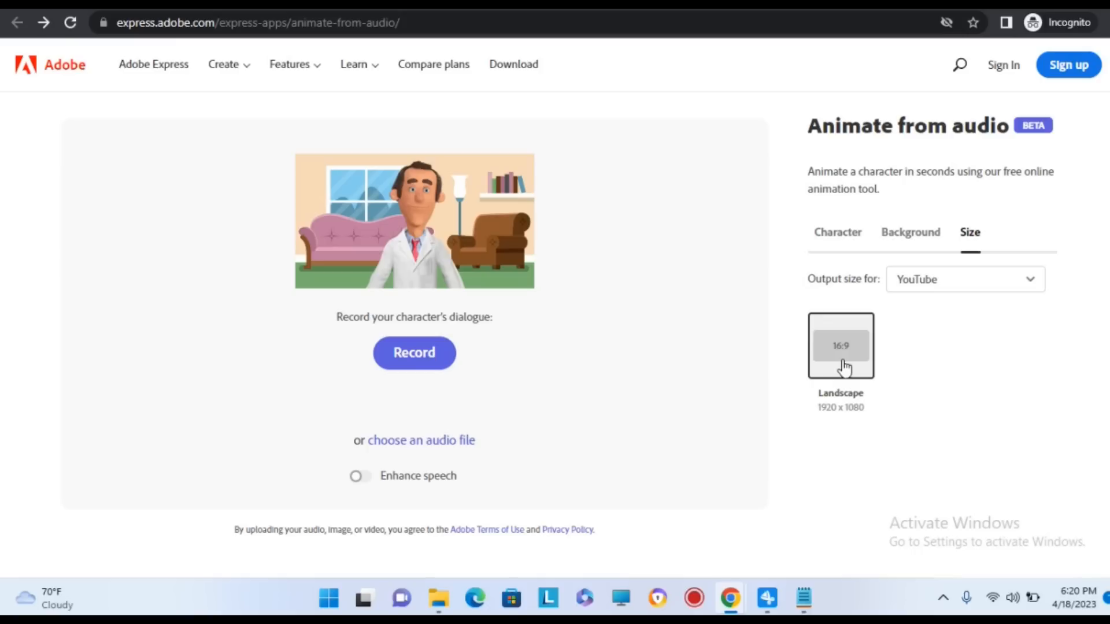
Try the Festival, Frontier, Lighthouse, Playground and Club House backgrounds behind the character
{"action": "left_click", "coordinate": [907, 233]}
{"action": "left_click", "coordinate": [921, 400]}
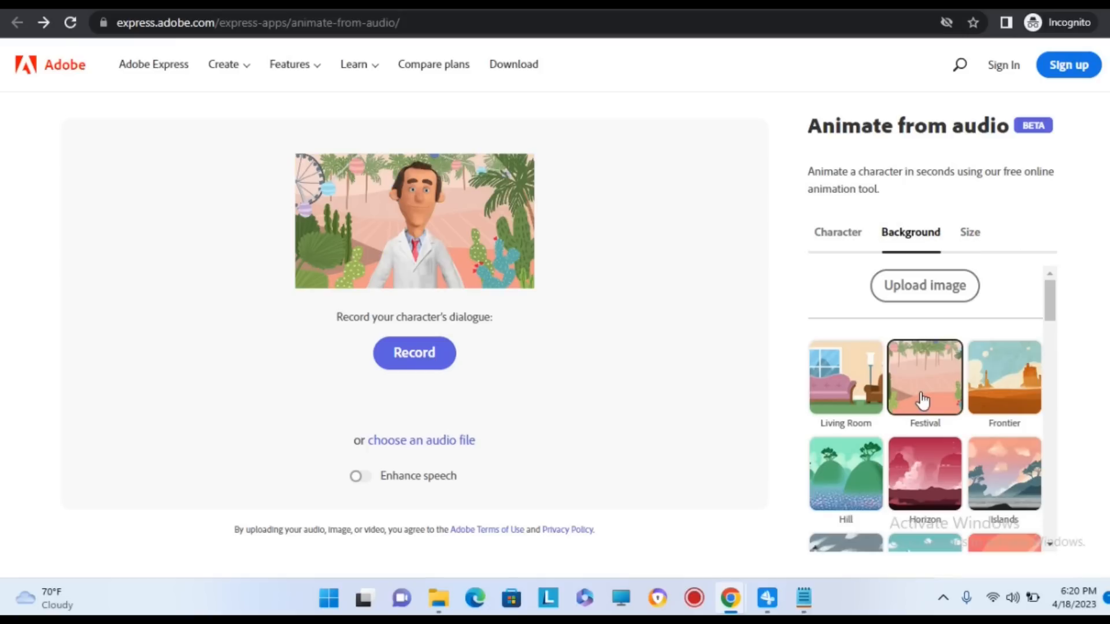
{"action": "left_click", "coordinate": [1017, 399]}
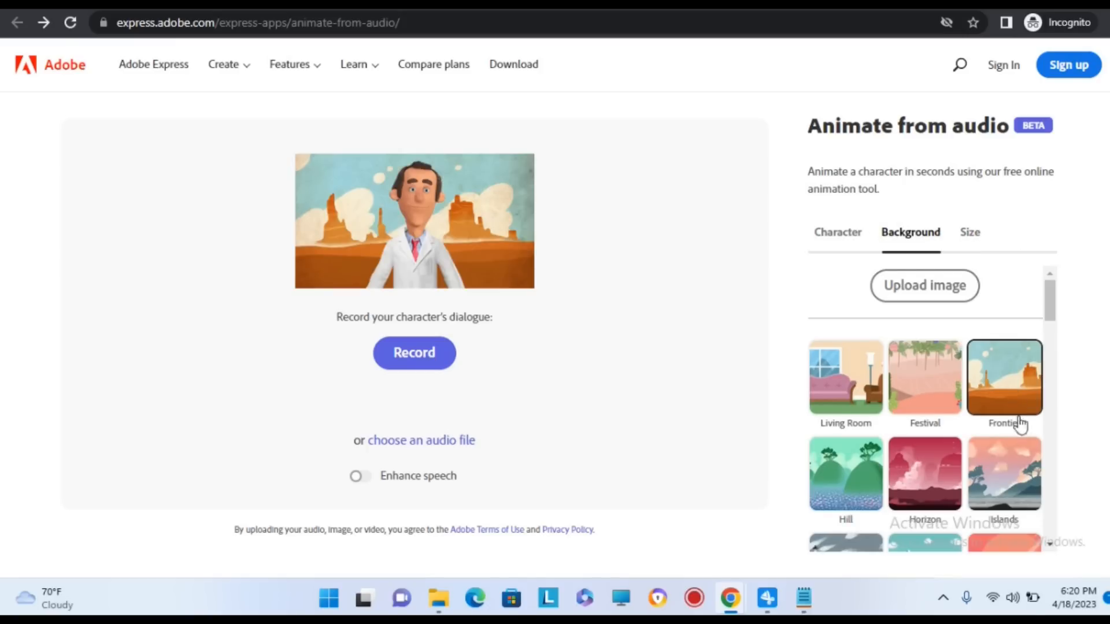
{"action": "scroll", "coordinate": [1018, 416], "scroll_direction": "down", "scroll_amount": 4}
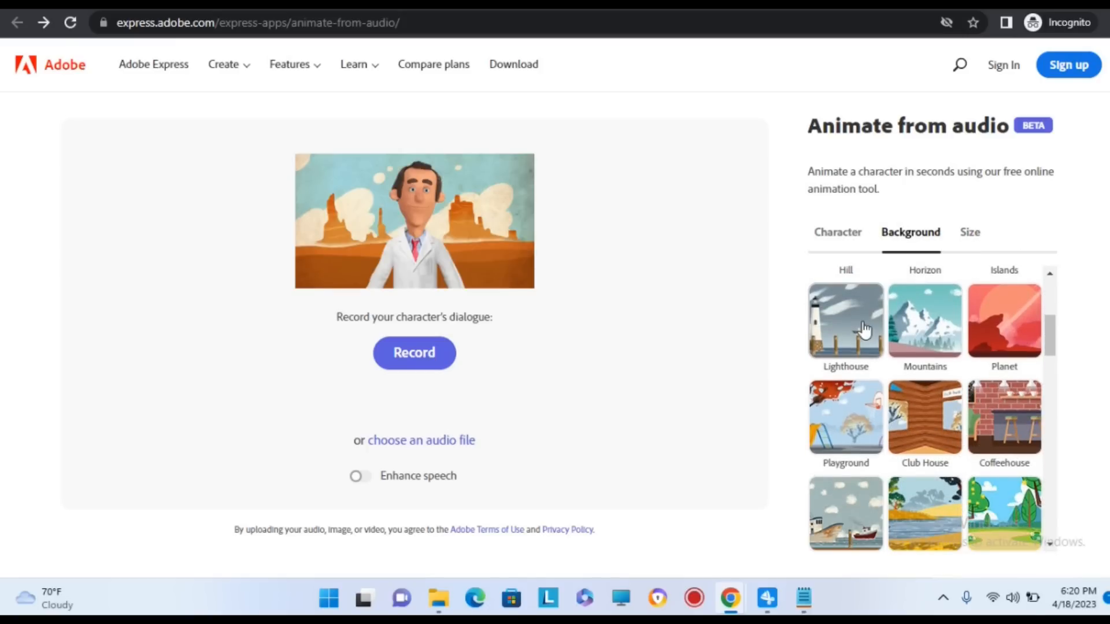
{"action": "left_click", "coordinate": [864, 330]}
{"action": "left_click", "coordinate": [856, 447]}
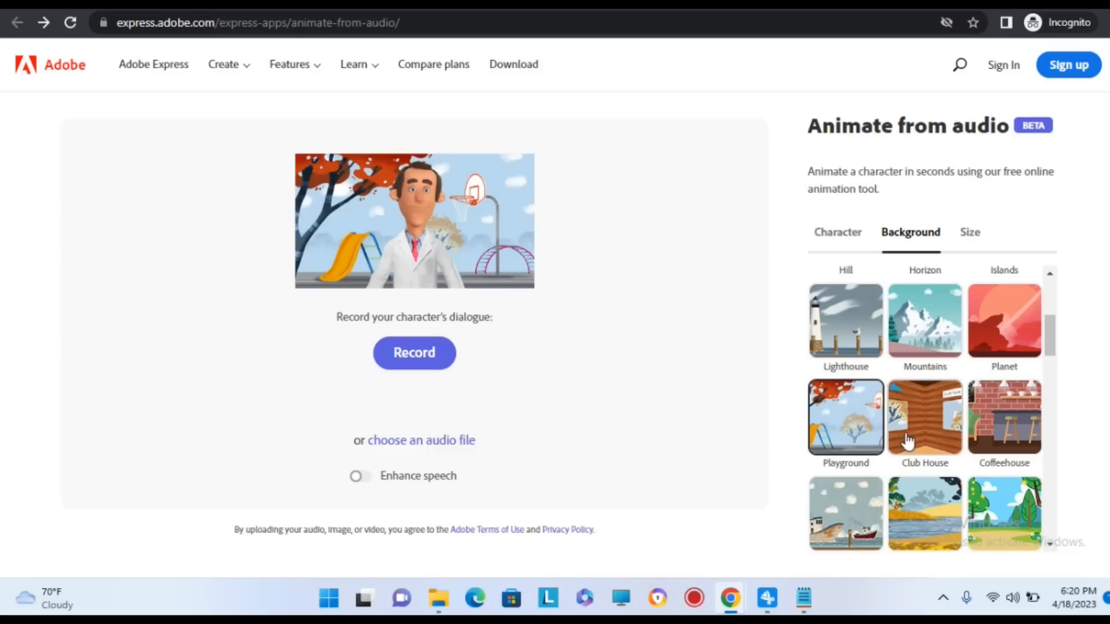
{"action": "left_click", "coordinate": [946, 441]}
Try the Beach background behind the character and set the scene background to Stadium
{"action": "scroll", "coordinate": [946, 441], "scroll_direction": "down", "scroll_amount": 3}
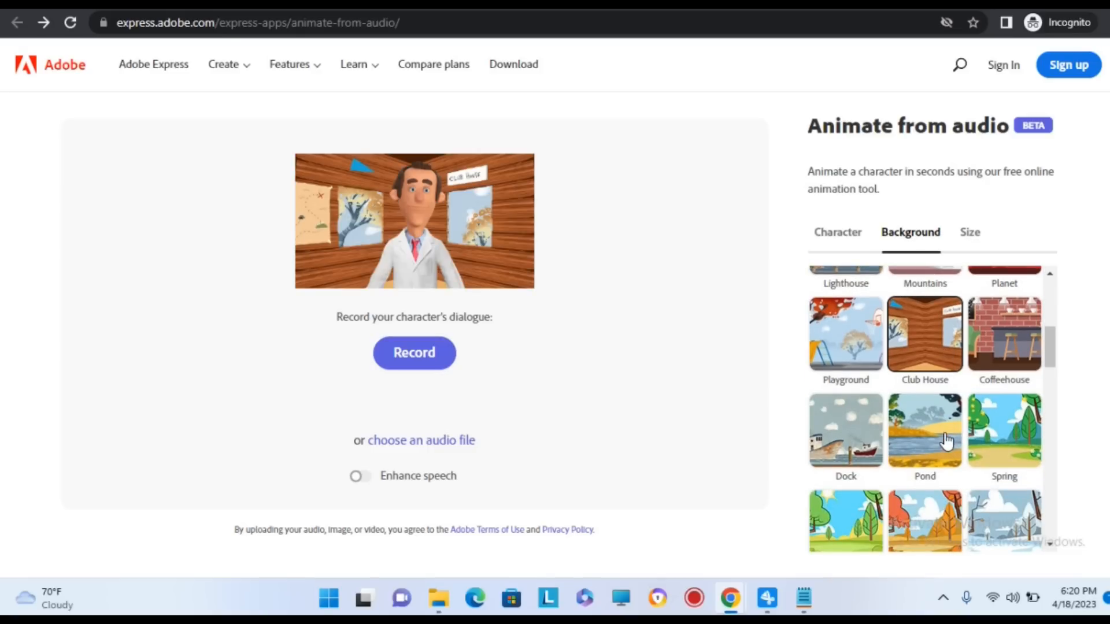
{"action": "scroll", "coordinate": [946, 441], "scroll_direction": "down", "scroll_amount": 3}
{"action": "left_click", "coordinate": [1004, 376]}
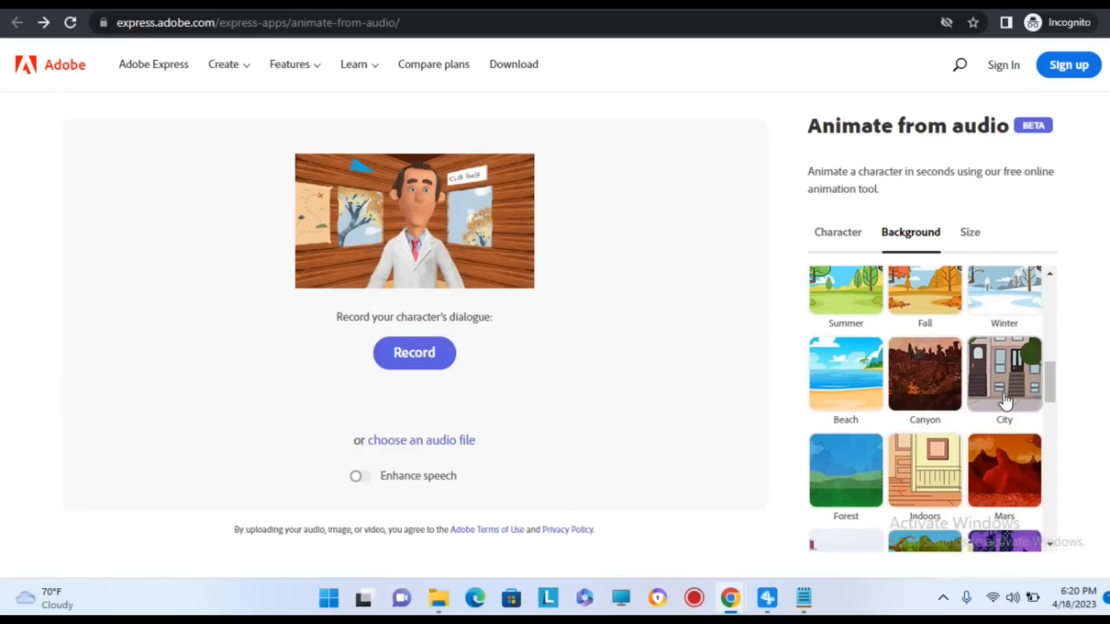
{"action": "left_click", "coordinate": [831, 396]}
{"action": "scroll", "coordinate": [832, 398], "scroll_direction": "down", "scroll_amount": 5}
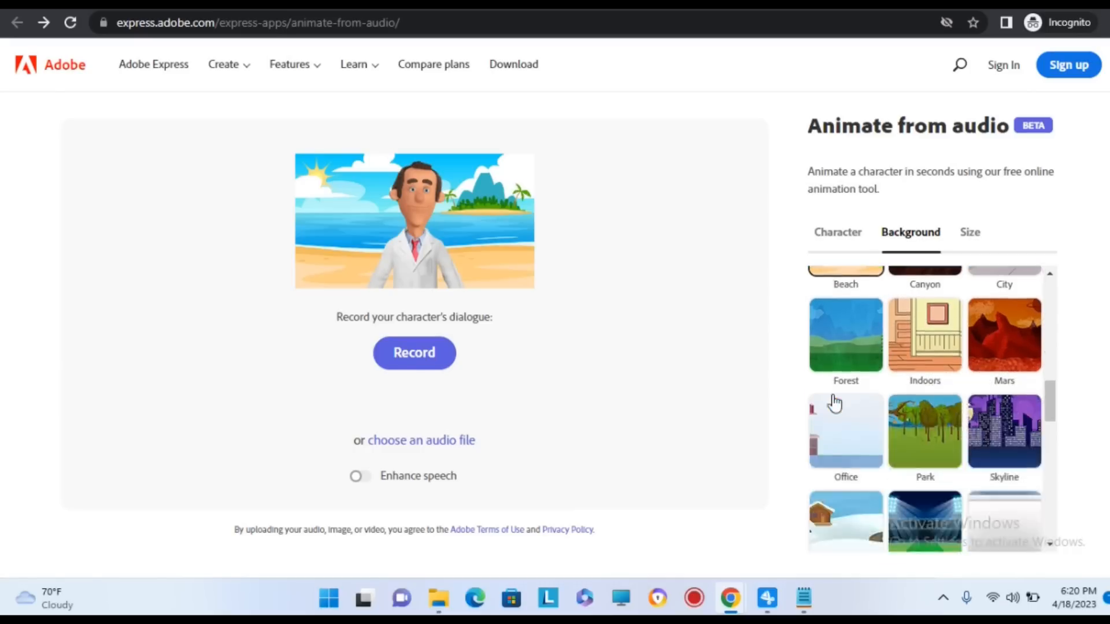
{"action": "left_click", "coordinate": [933, 329]}
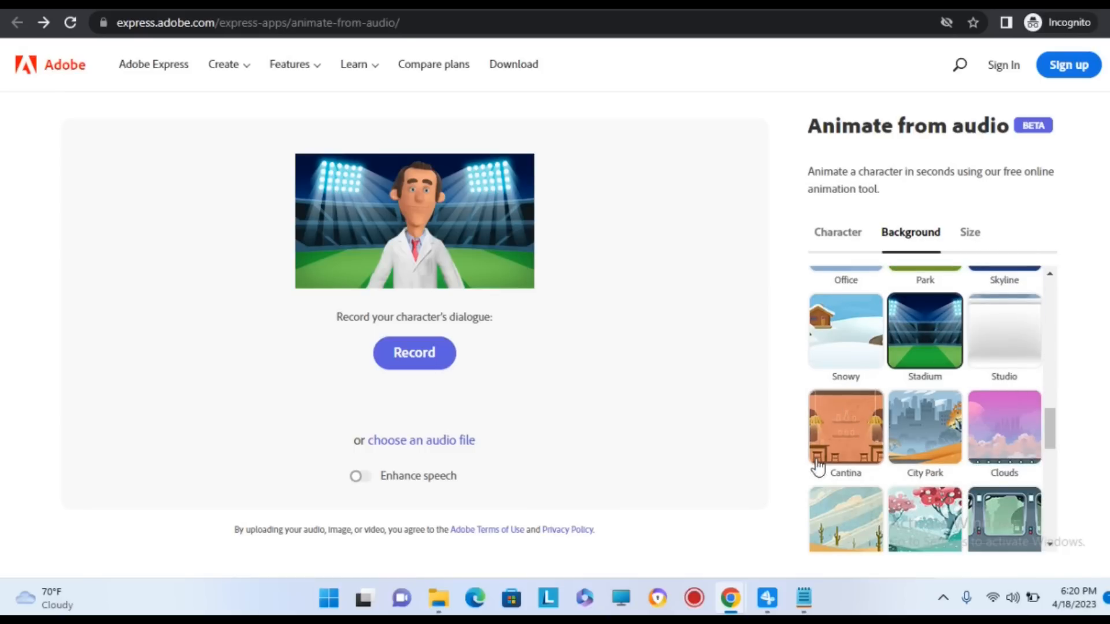
Turn on Enhance speech and record the character's dialogue with microphone access allowed
{"action": "scroll", "coordinate": [824, 436], "scroll_direction": "up", "scroll_amount": 10}
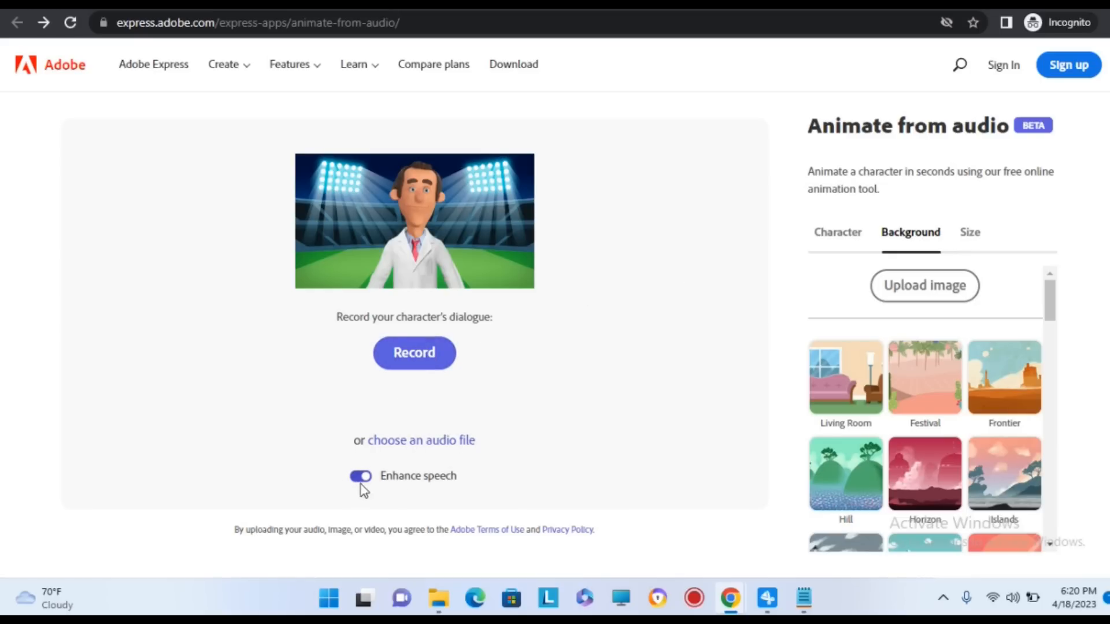
{"action": "scroll", "coordinate": [545, 424], "scroll_direction": "down", "scroll_amount": 5}
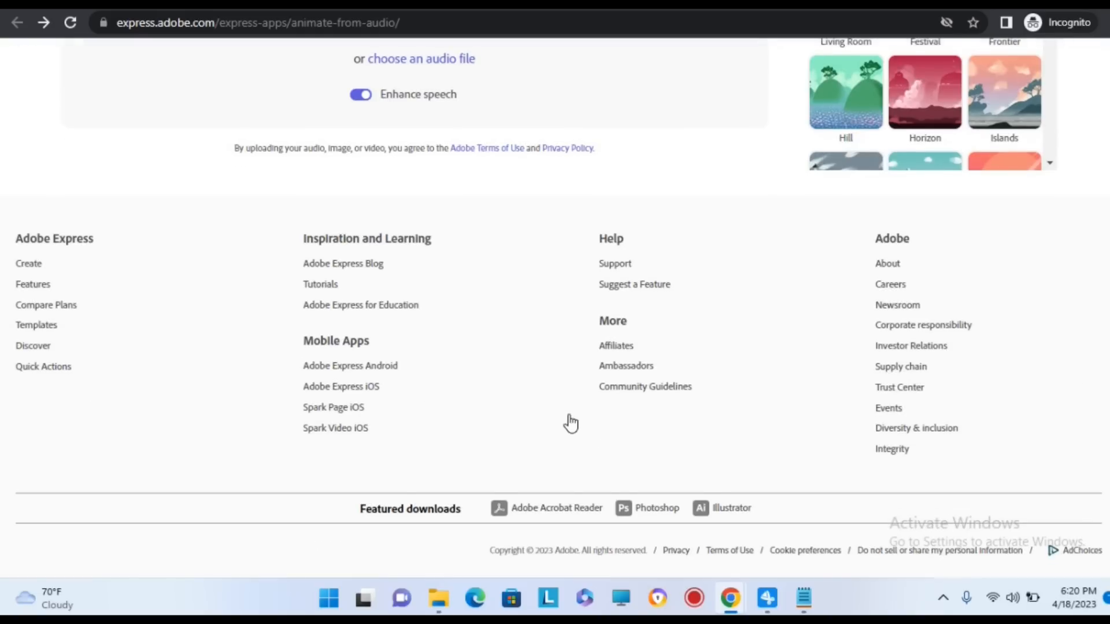
{"action": "scroll", "coordinate": [568, 415], "scroll_direction": "up", "scroll_amount": 5}
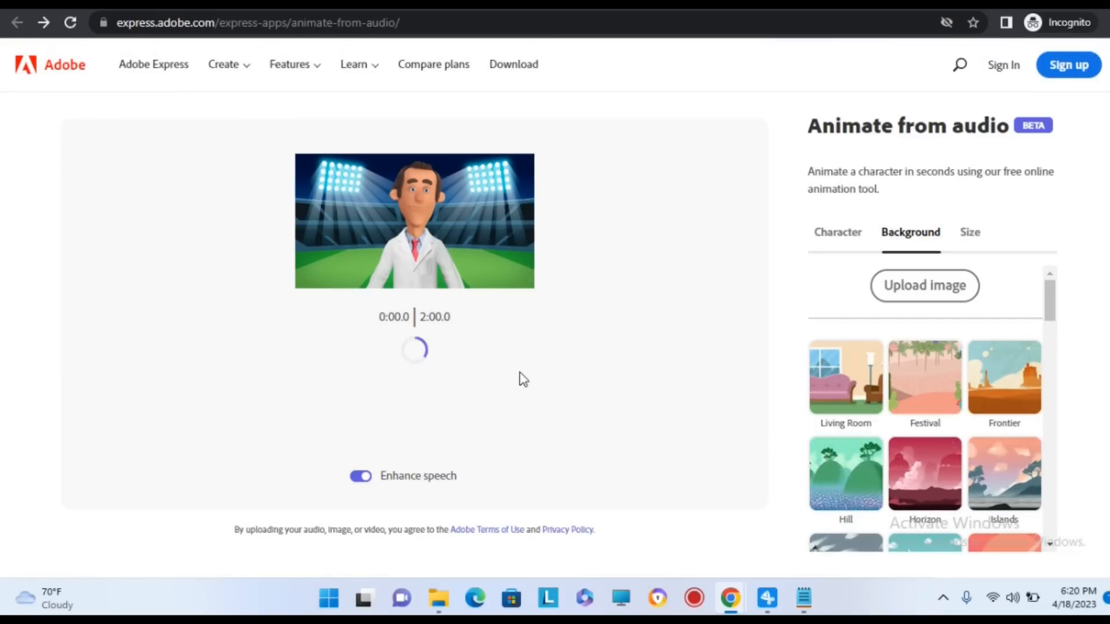
{"action": "left_click", "coordinate": [254, 116]}
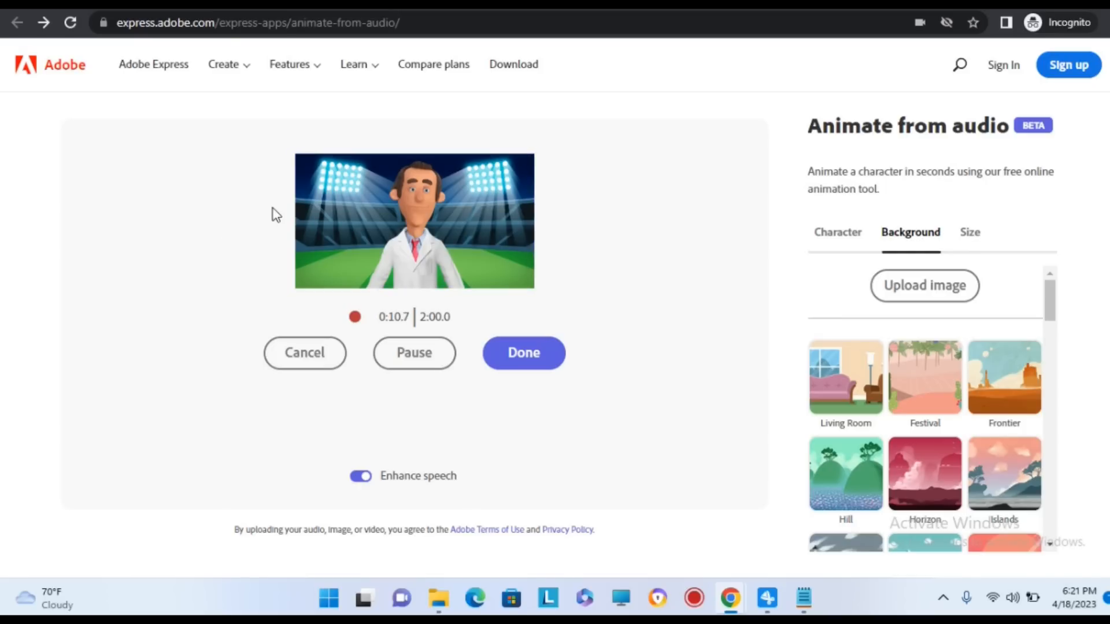
{"action": "left_click", "coordinate": [539, 359]}
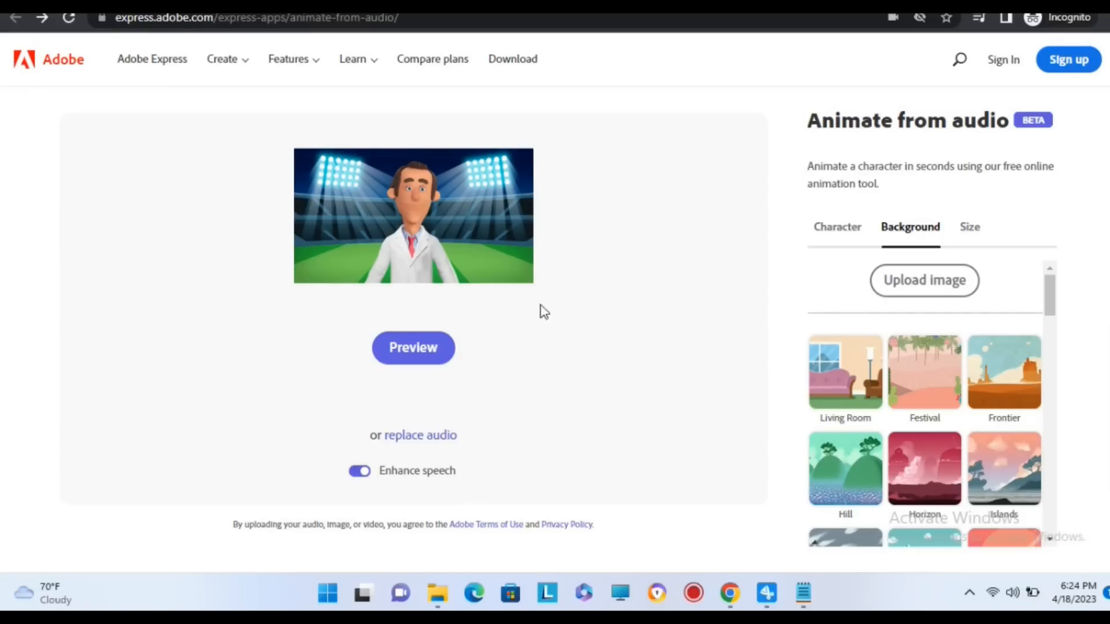
Generate the preview of the animated character from the recorded dialogue and play it
{"action": "left_click", "coordinate": [403, 349]}
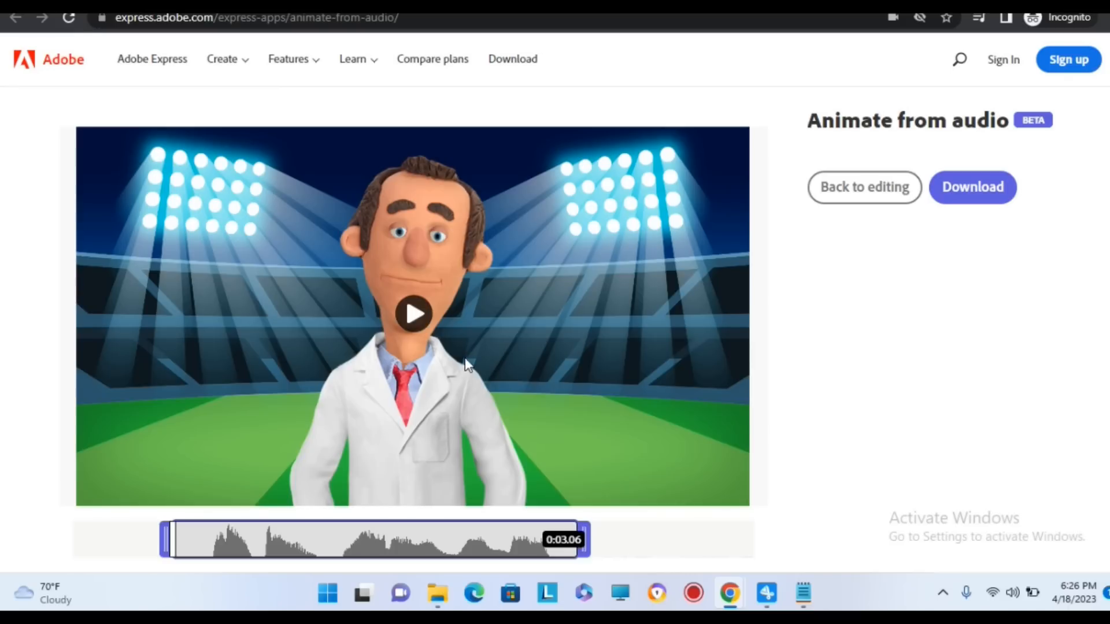
{"action": "left_click", "coordinate": [414, 315]}
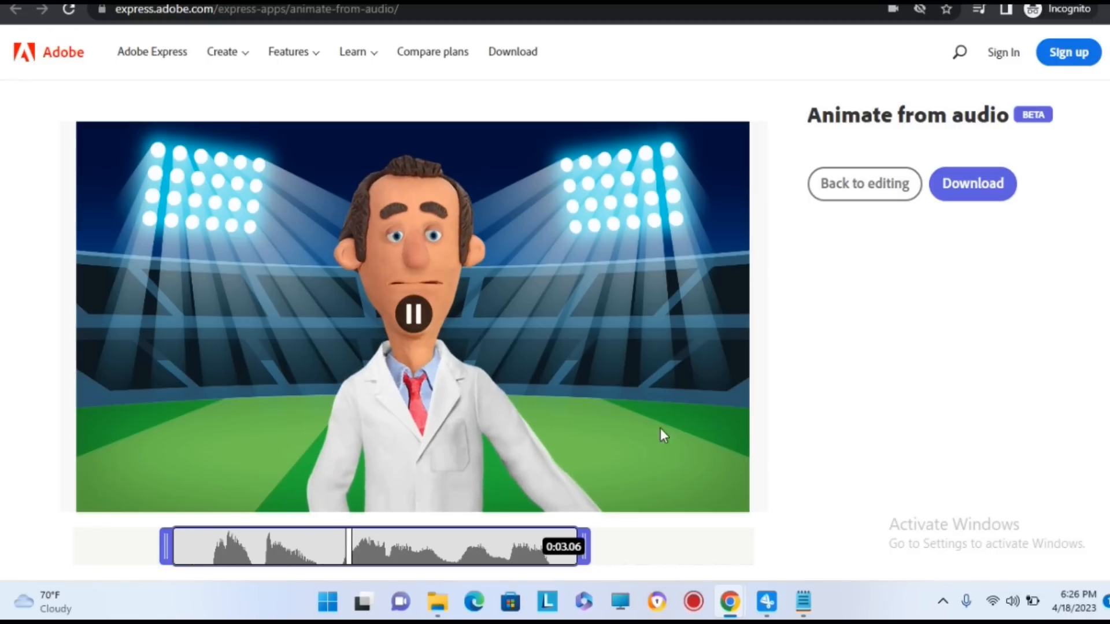